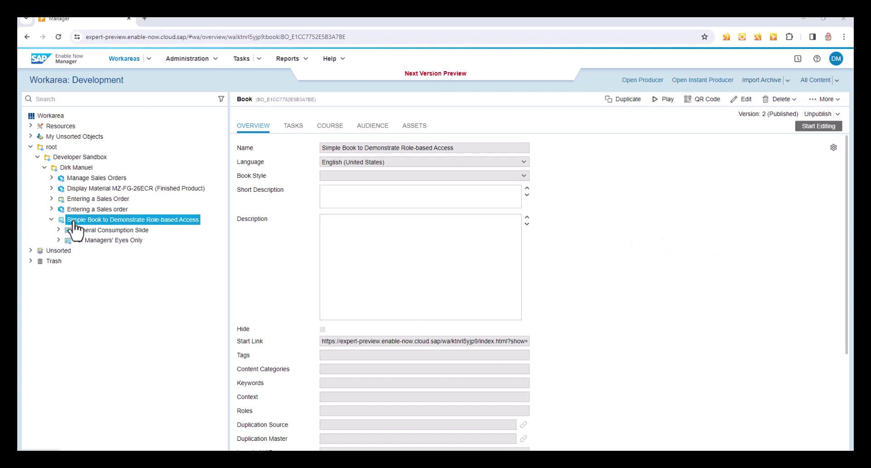
Step: Preview the General Consumption Slide and the For Managers' Eyes Only slide at full size
click(129, 230)
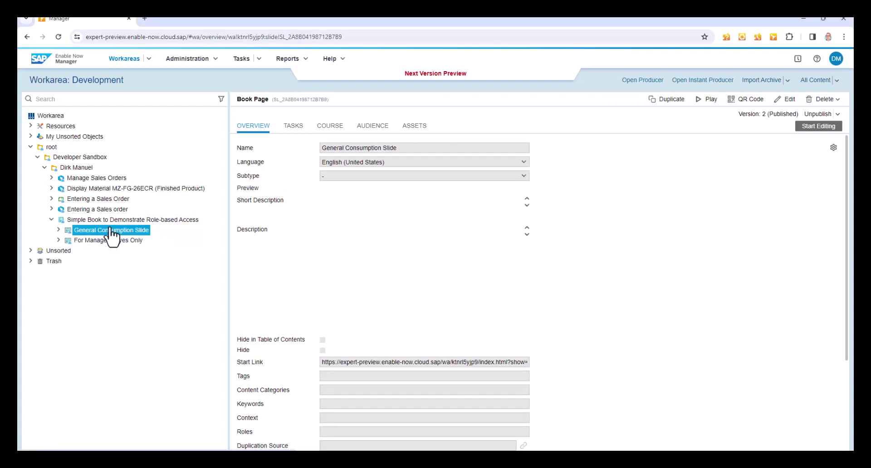
click(375, 216)
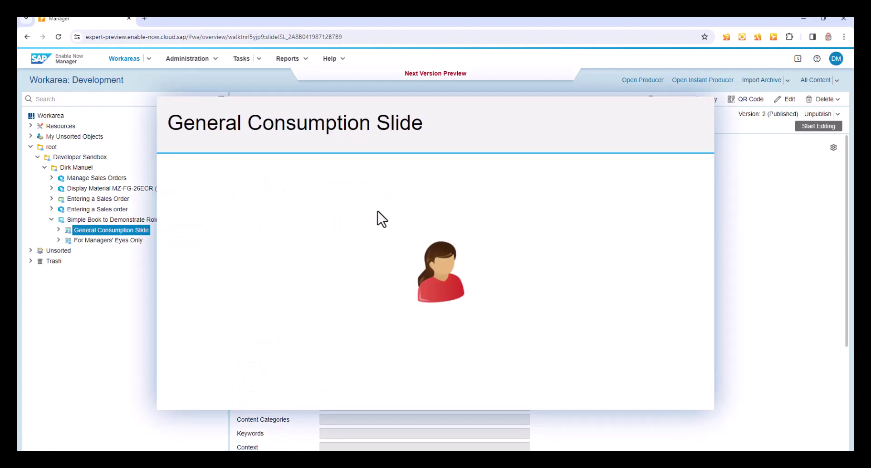
click(378, 211)
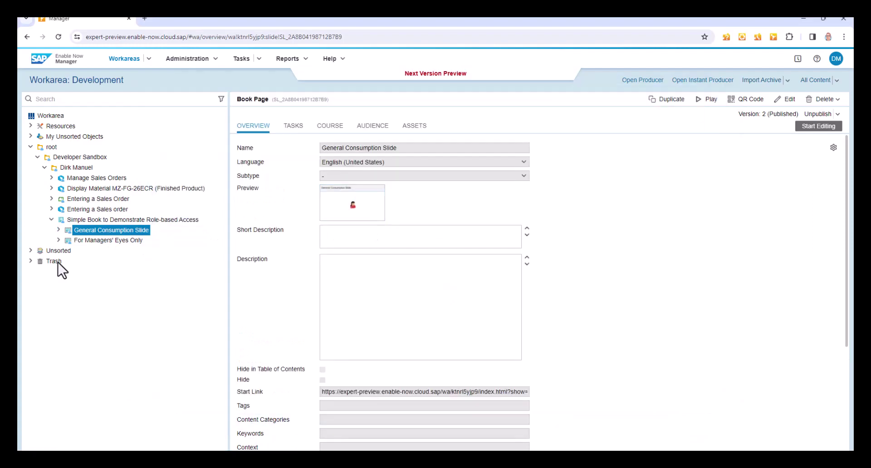
click(107, 241)
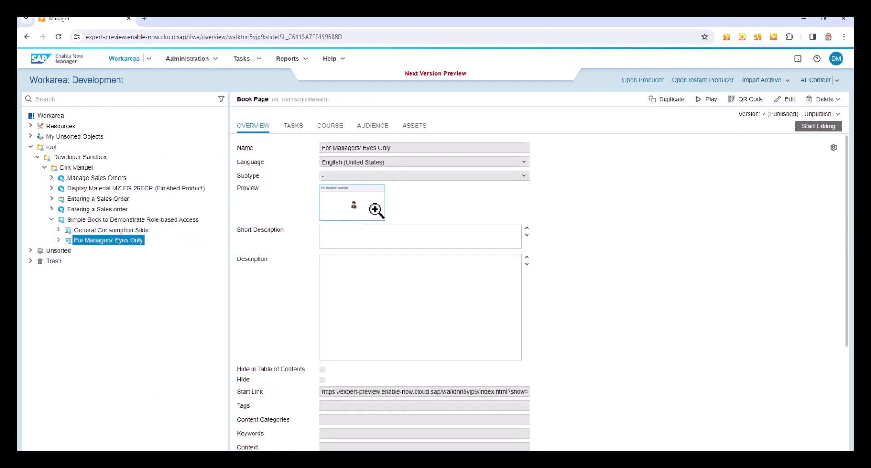
click(375, 210)
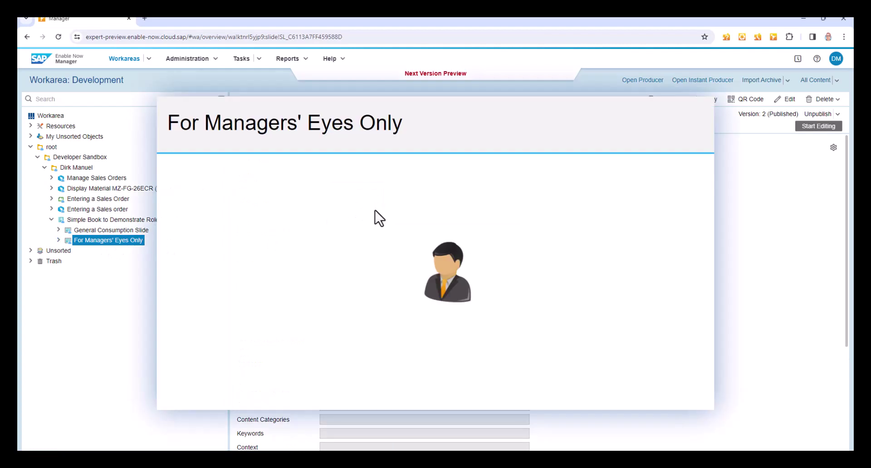
click(375, 211)
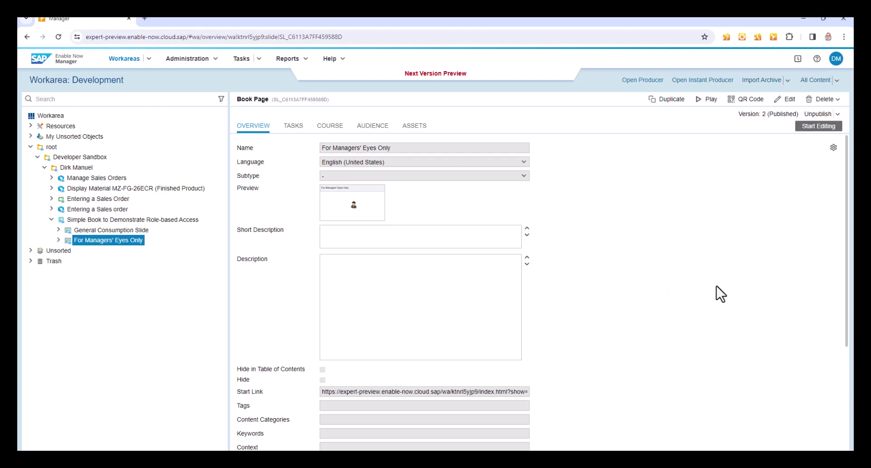
Step: Compare the members of the Learners and Manager user roles in User Roles administration
click(221, 58)
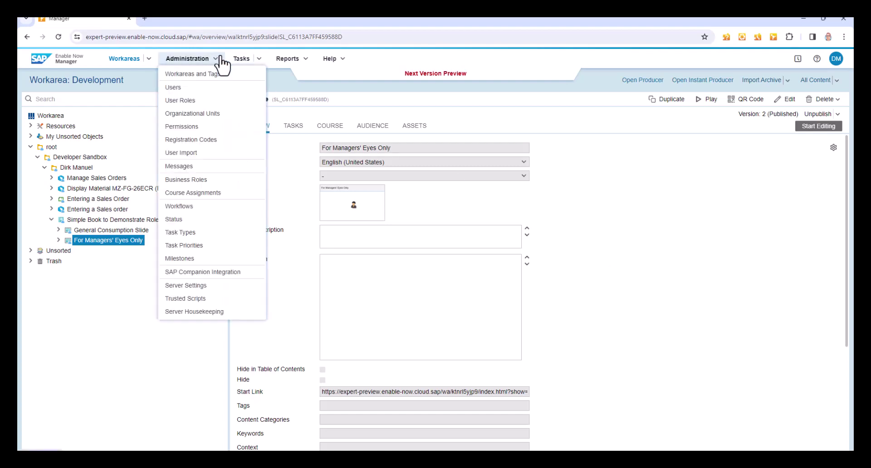
click(223, 104)
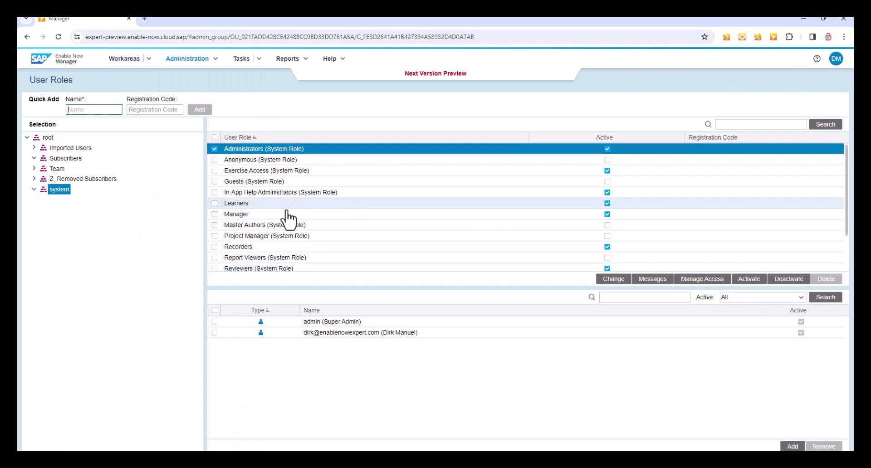
click(253, 204)
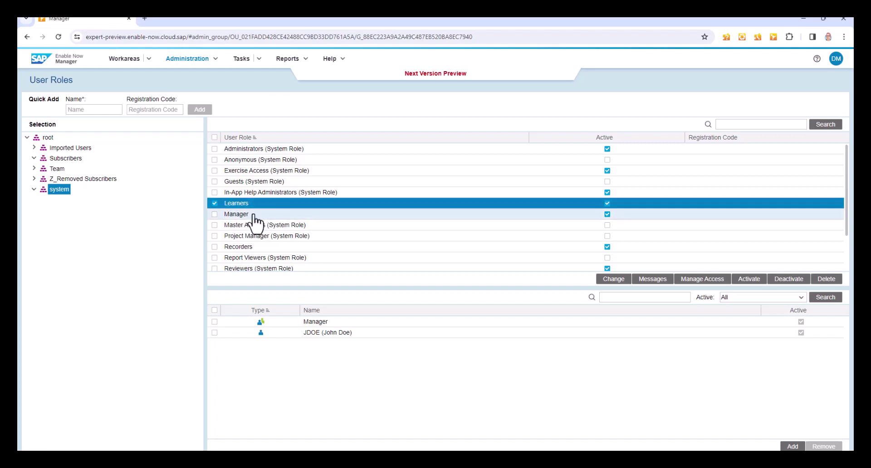
click(255, 216)
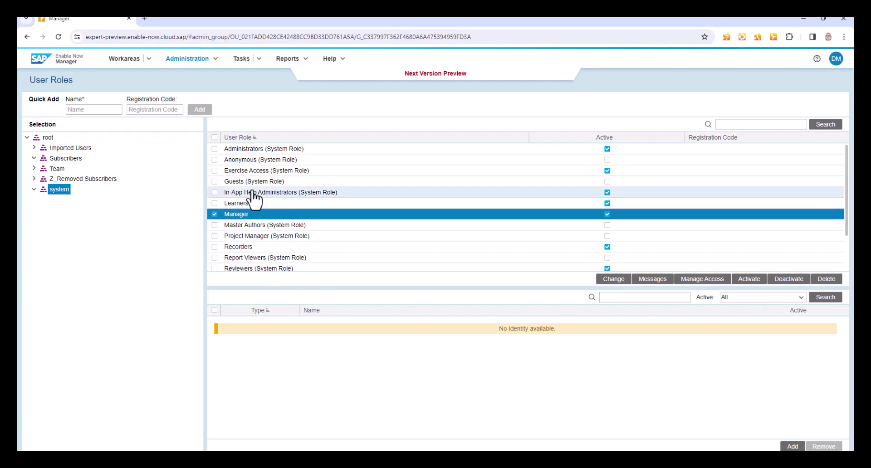
click(233, 203)
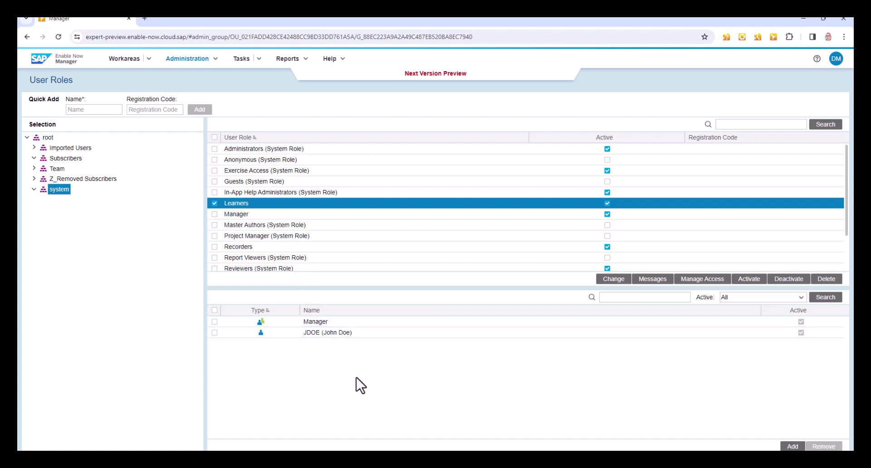
click(218, 60)
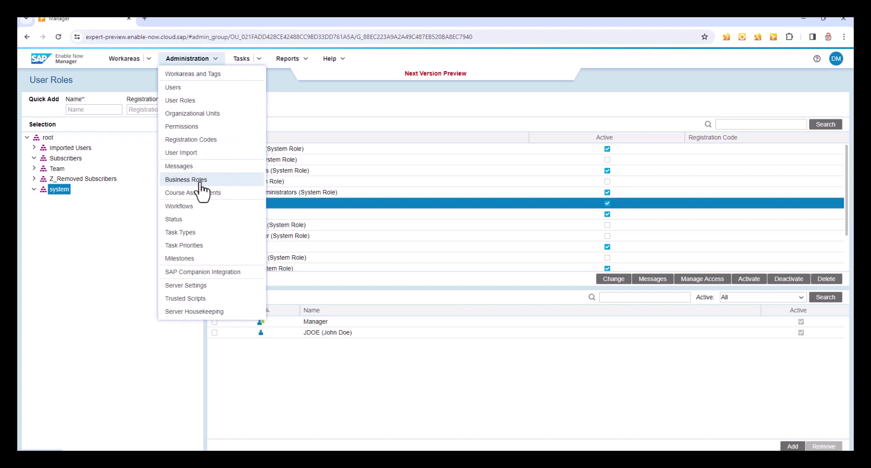
Step: Create business roles linked to the Learners and Manager user roles
click(232, 183)
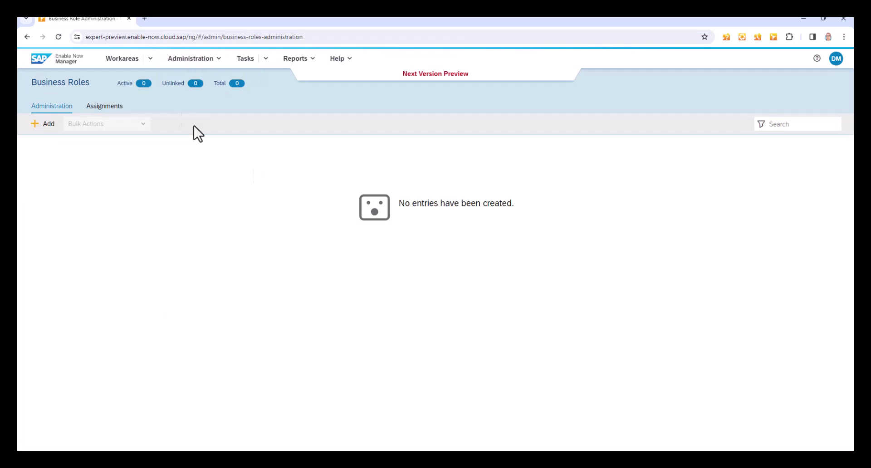
click(47, 125)
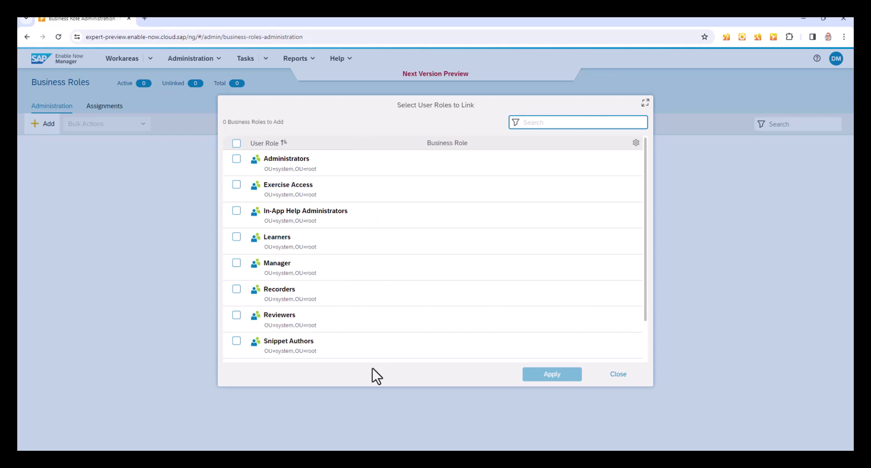
click(236, 237)
click(236, 264)
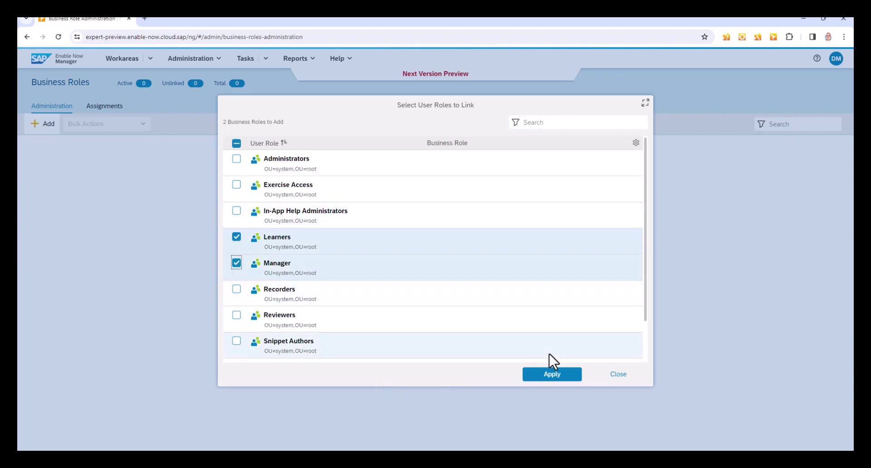
click(552, 375)
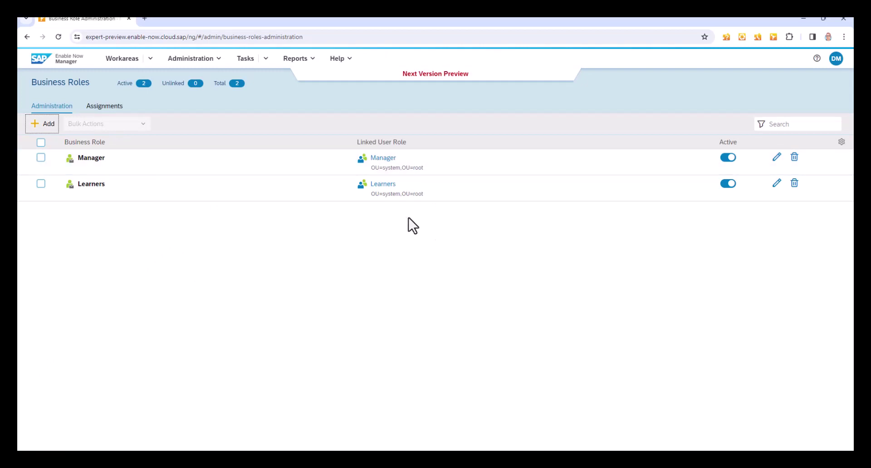
Step: Rename the Manager business role to 'Manager BR'
click(776, 157)
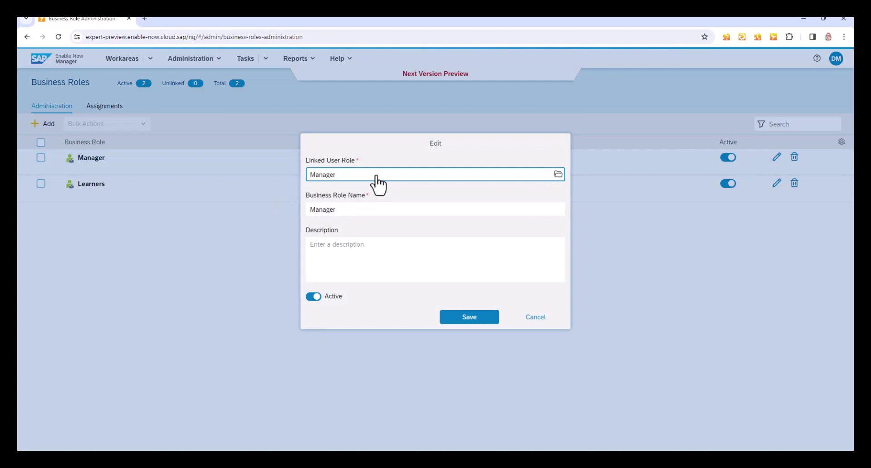
click(344, 210)
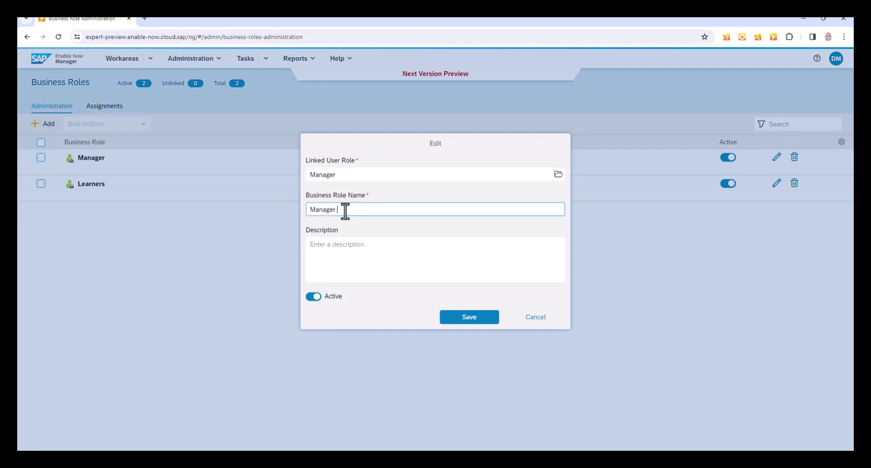
text(BF)
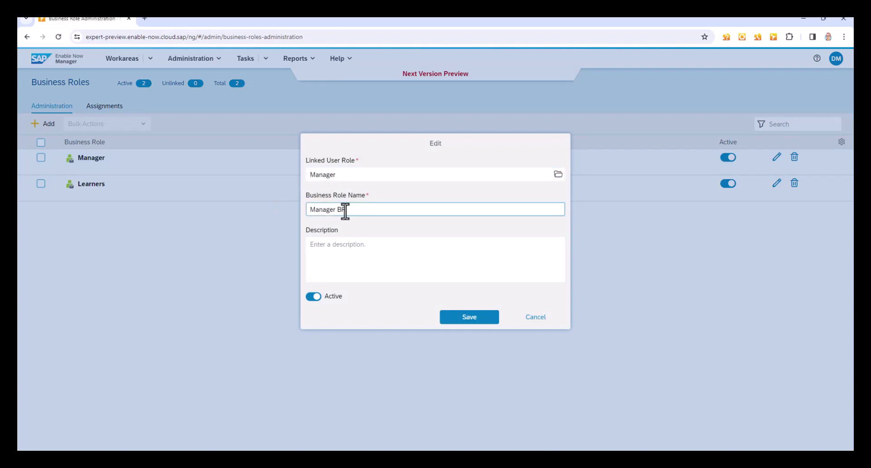
click(470, 317)
Step: Rename the Learners business role to 'Learners BR'
click(777, 183)
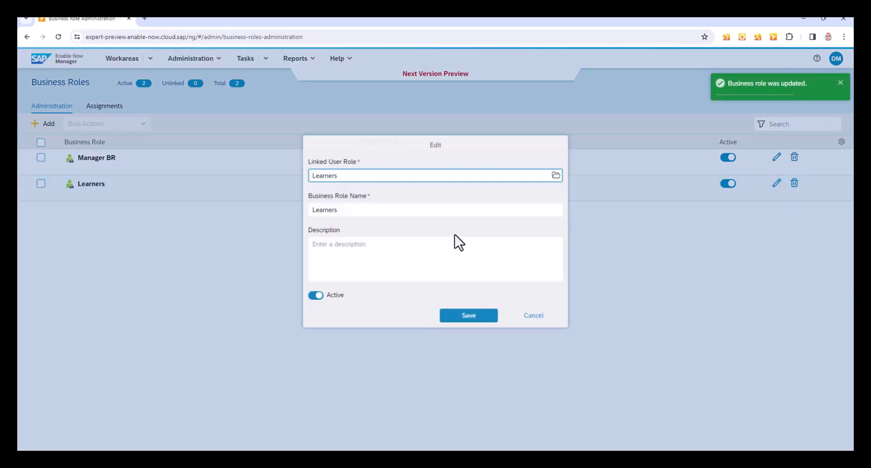
click(385, 210)
text(BR)
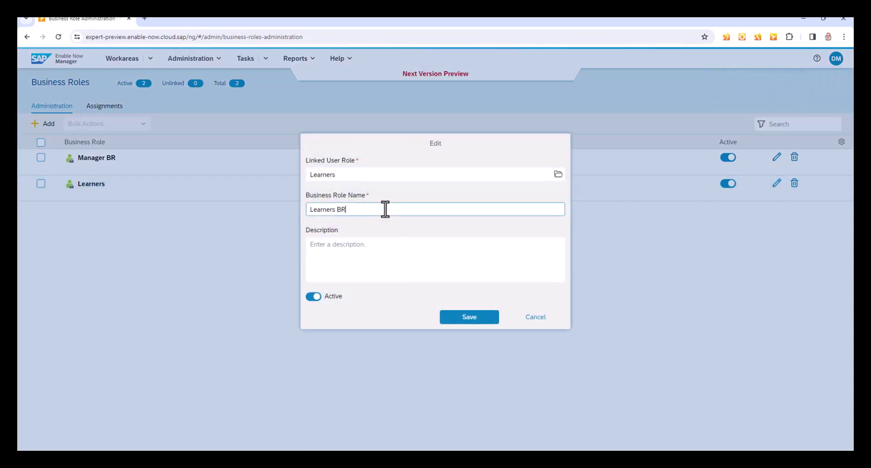
click(471, 317)
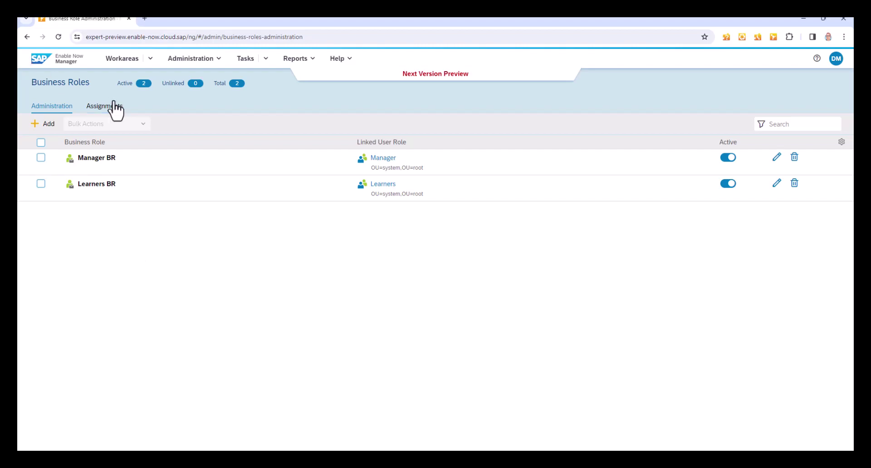
Step: In the Development workarea, show the audience settings of the Simple Book to Demonstrate Role-based Access
click(150, 59)
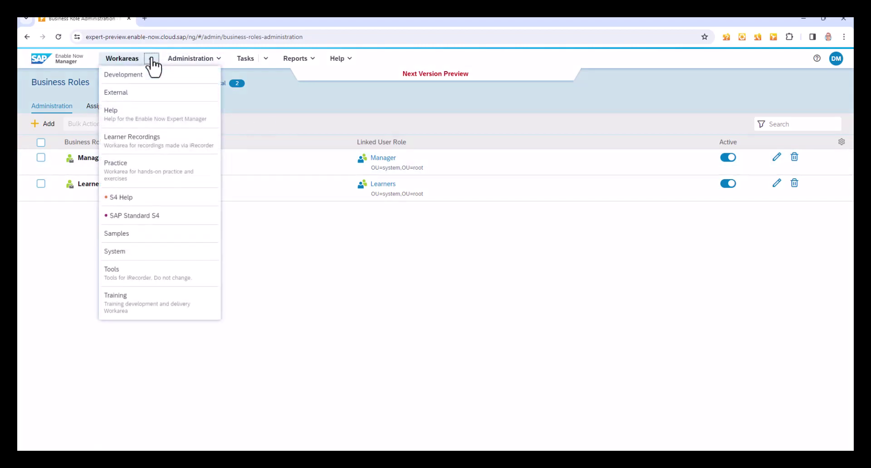
click(151, 76)
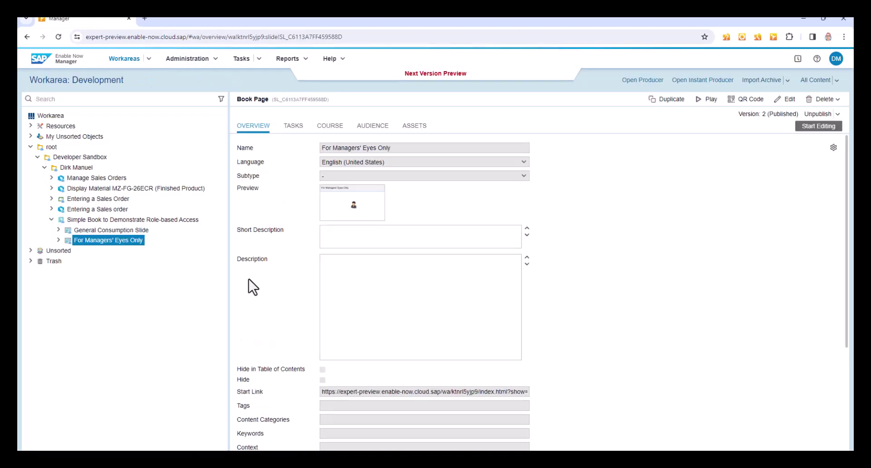
click(83, 221)
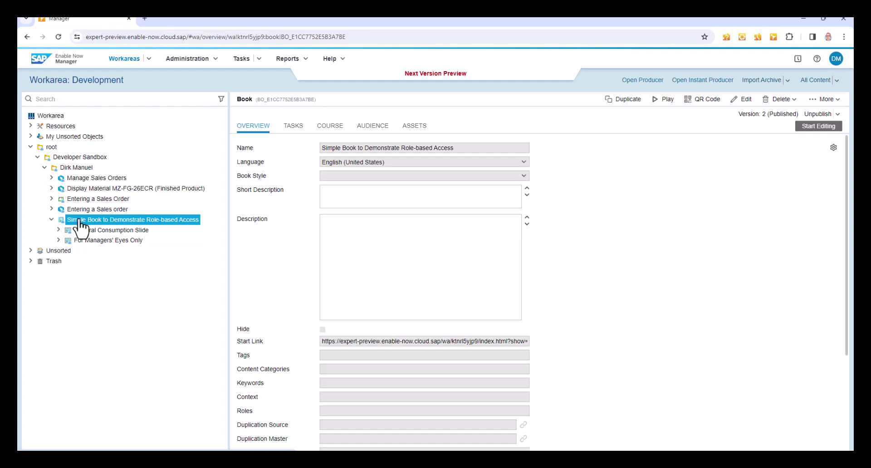
click(374, 127)
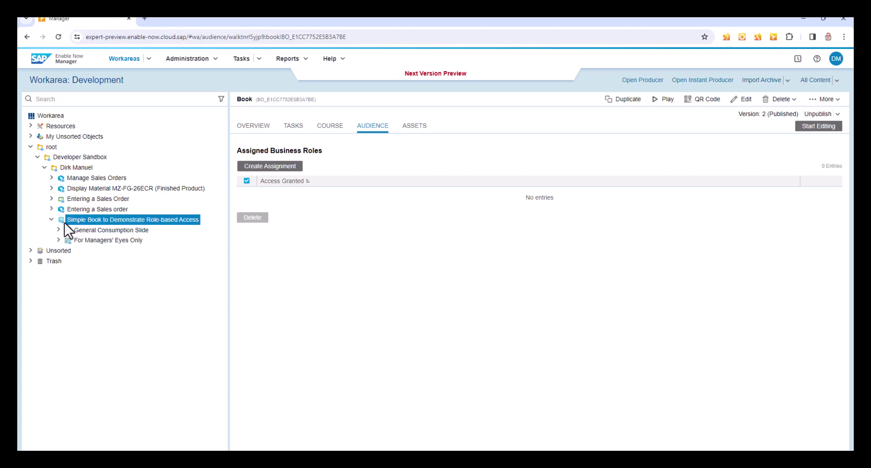
Step: Assign the Learners BR business role to the book's audience
click(266, 167)
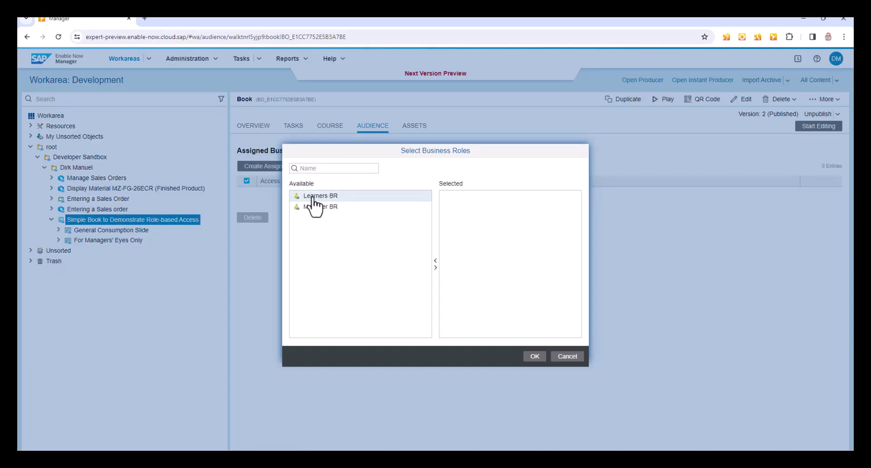
double_click(354, 200)
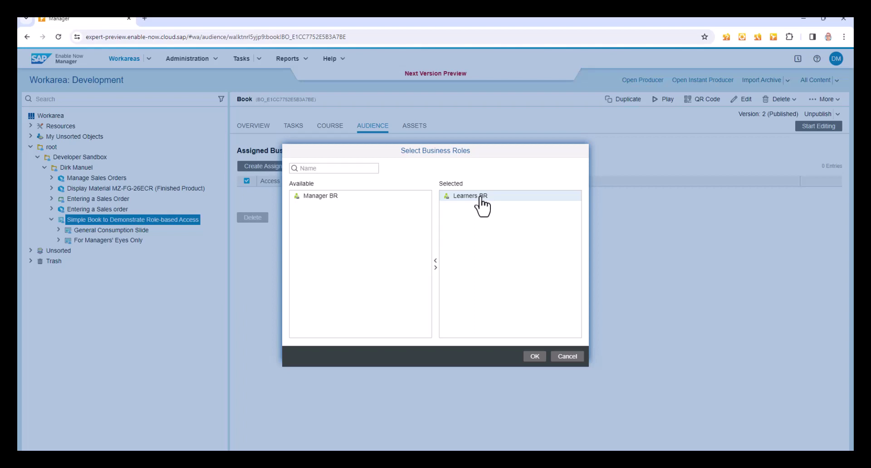
click(535, 357)
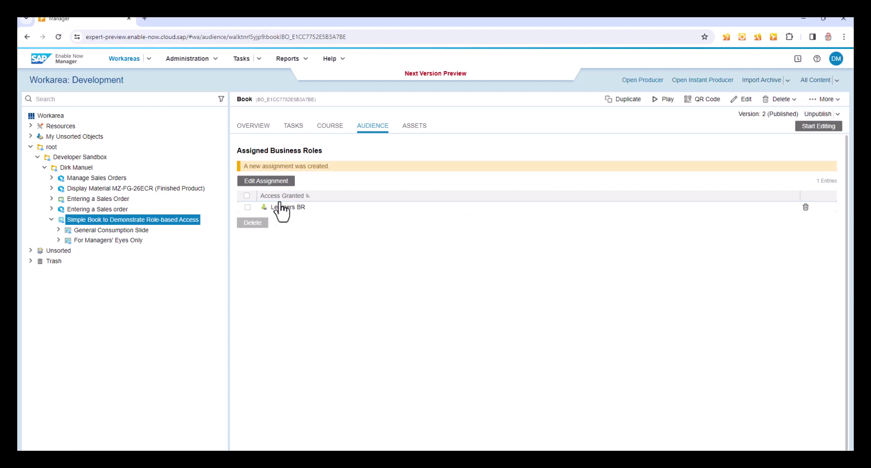
Step: Check that both book pages inherit Learners BR from the book's audience
click(111, 230)
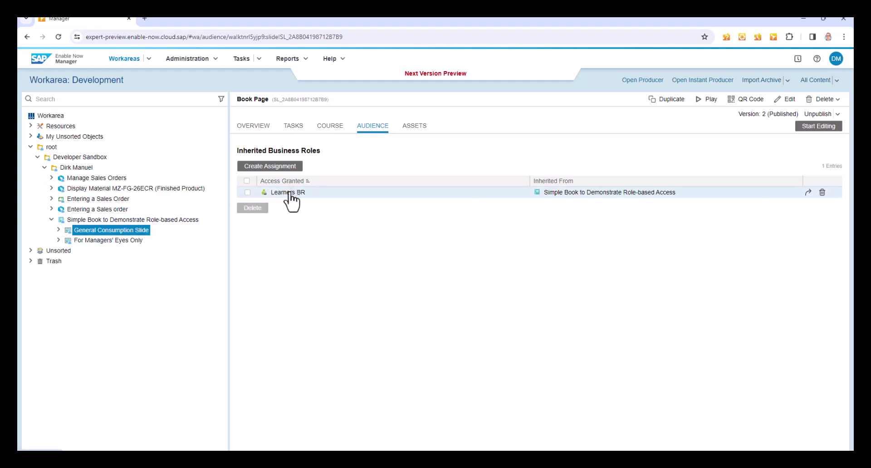
click(109, 242)
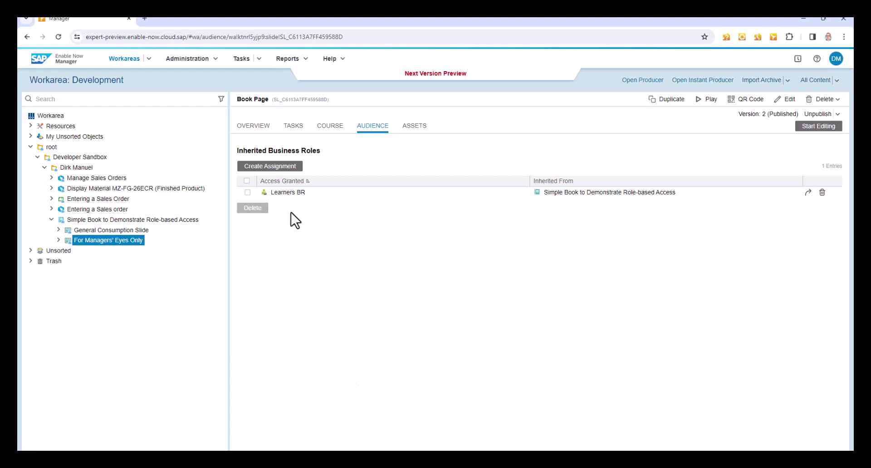
Step: Assign Manager BR directly to the For Managers' Eyes Only slide, excluding the inherited Learners BR
click(277, 170)
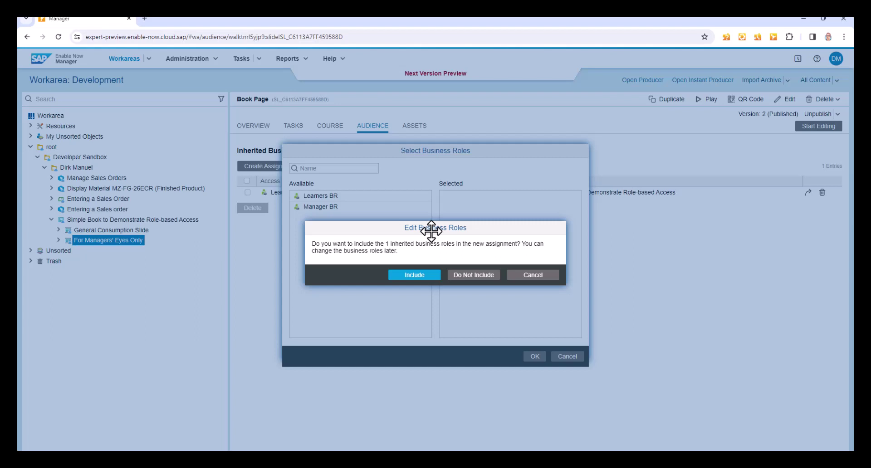
click(472, 276)
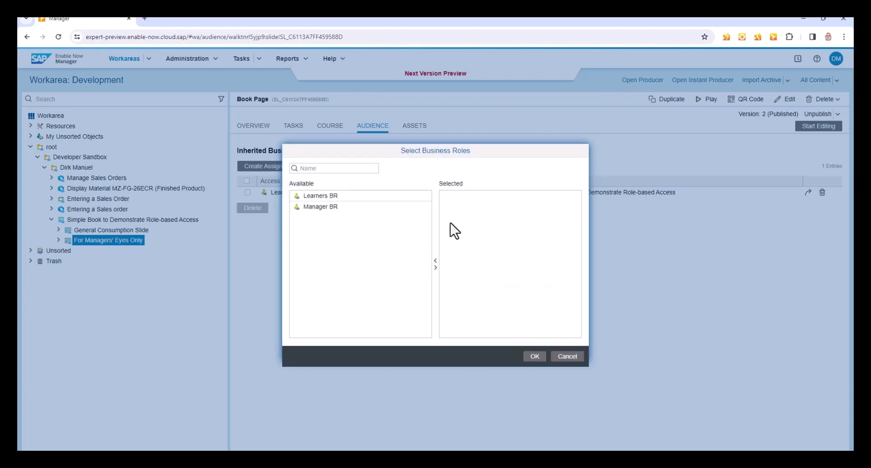
click(334, 208)
double_click(326, 209)
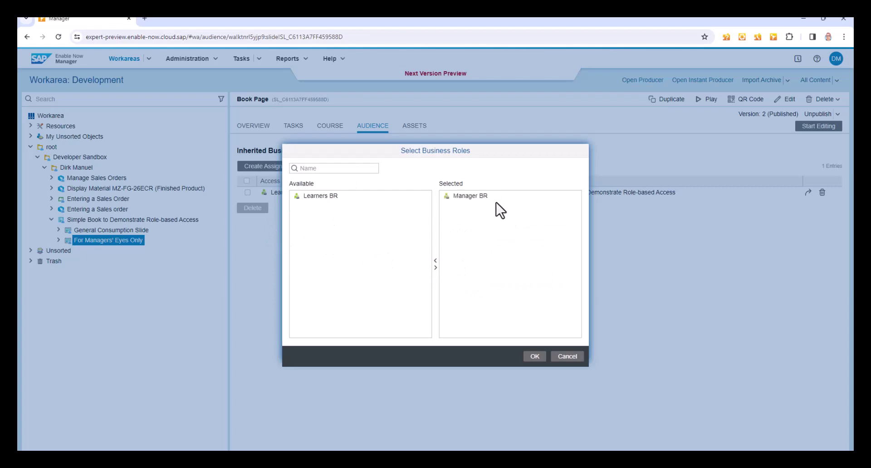
click(536, 359)
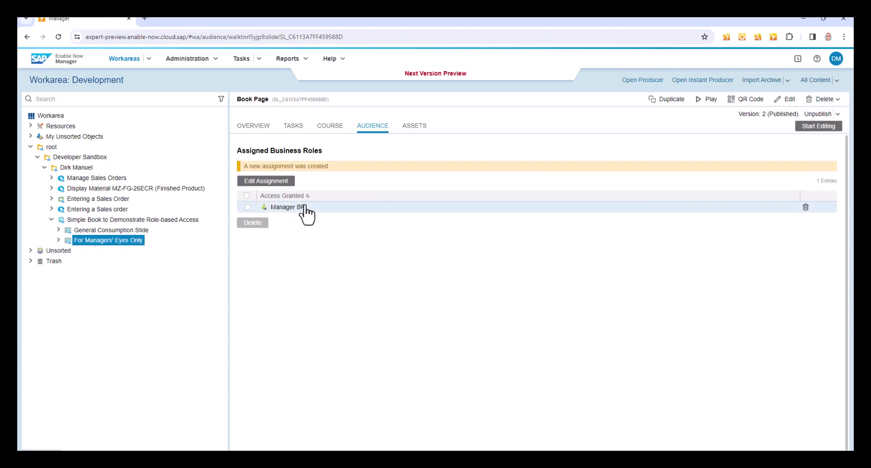
Step: Review the slide and book audiences, filter the workarea to Published content, and select the start link
click(118, 230)
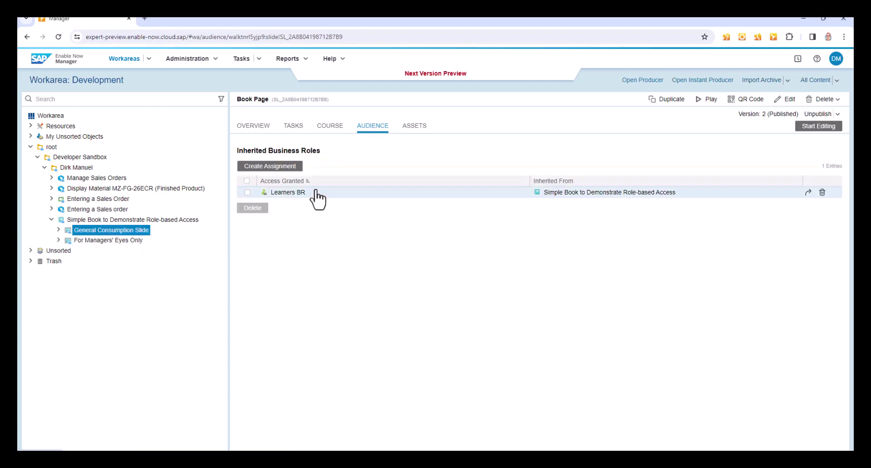
click(111, 221)
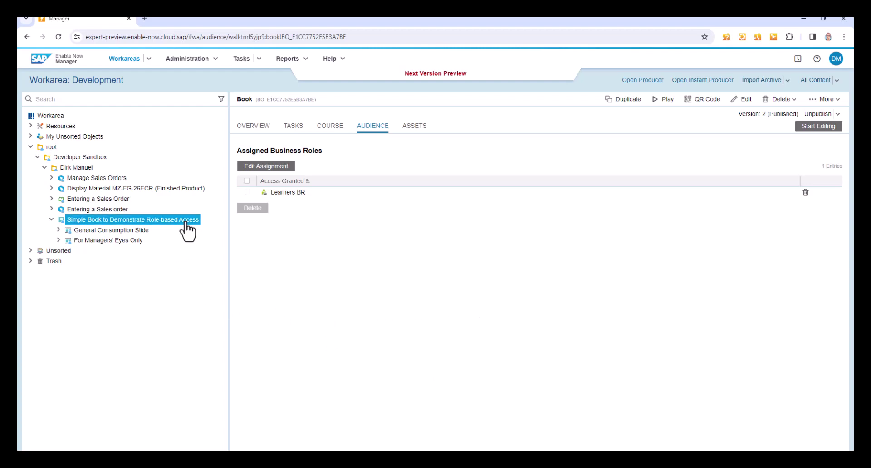
click(252, 128)
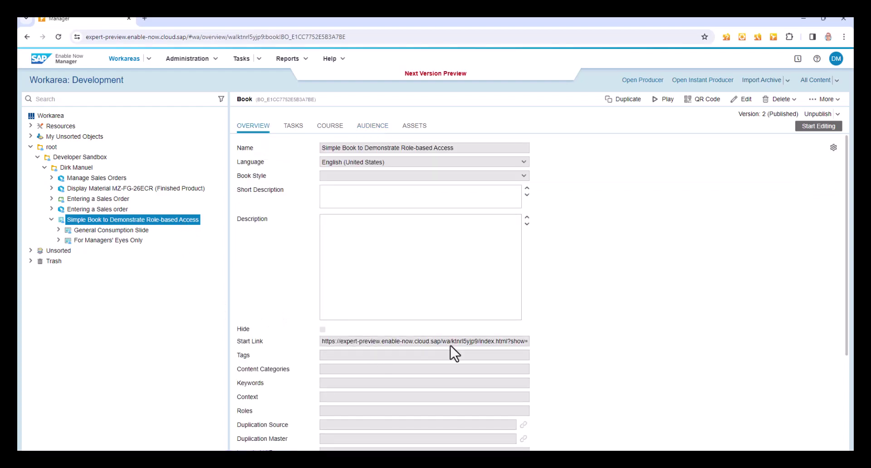
click(836, 80)
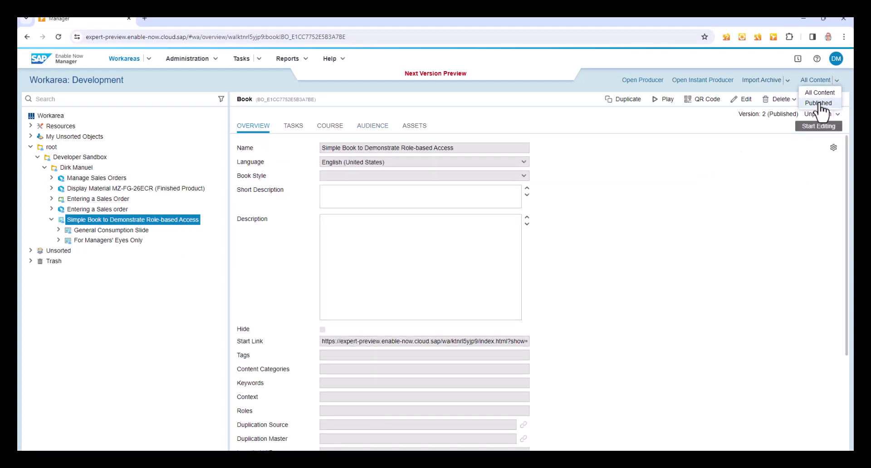
click(396, 345)
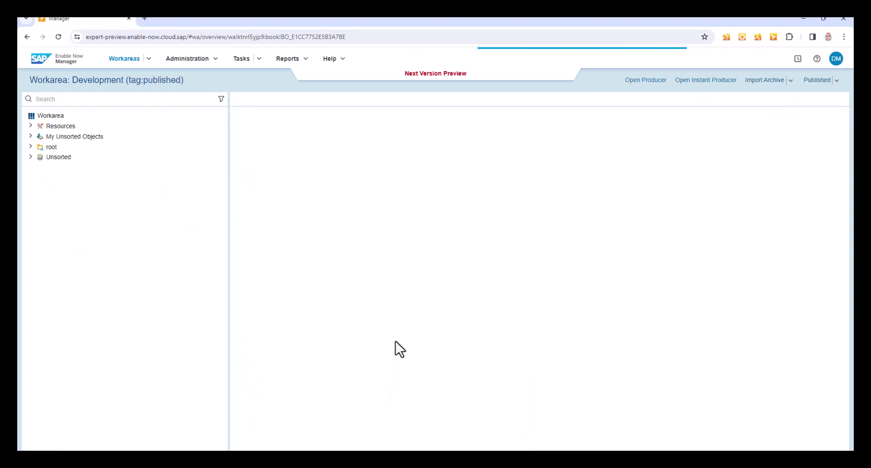
drag(323, 342, 715, 343)
key(ctrl+c)
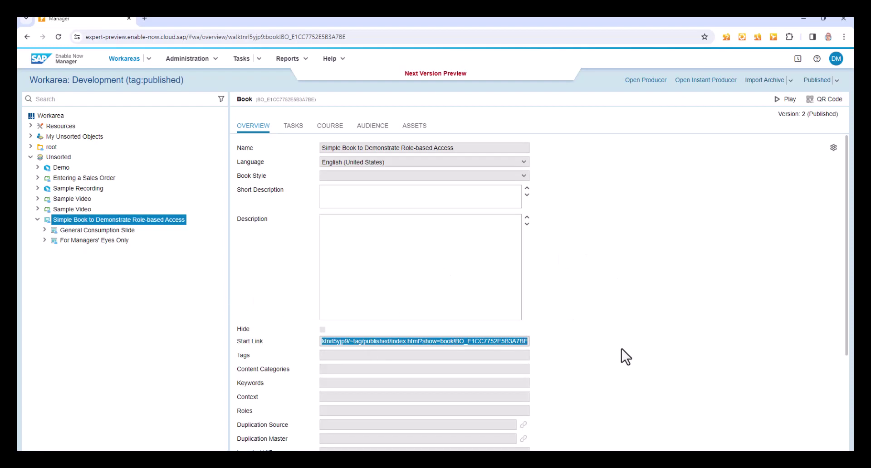
Step: Verify in Users administration that the test user holds the Learners role, then begin signing out
click(214, 60)
click(186, 87)
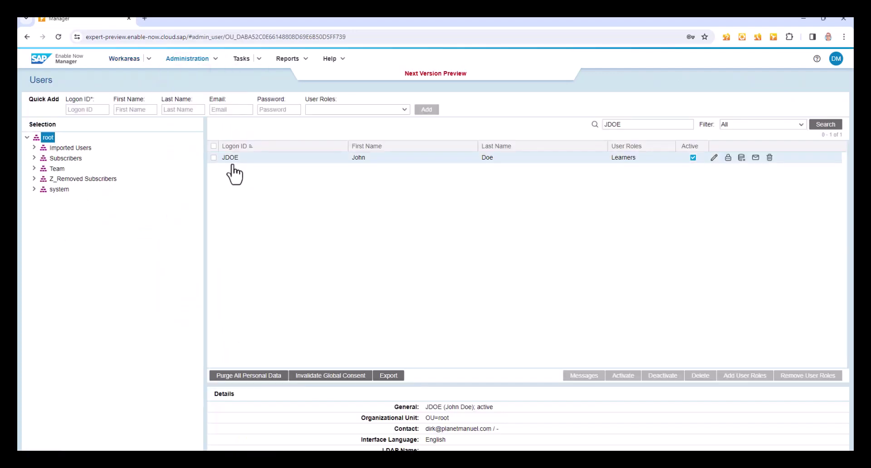
click(669, 158)
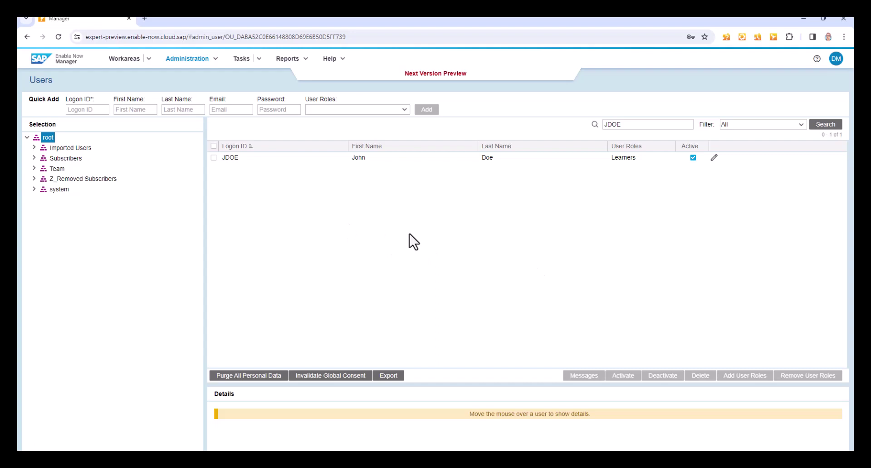
click(836, 59)
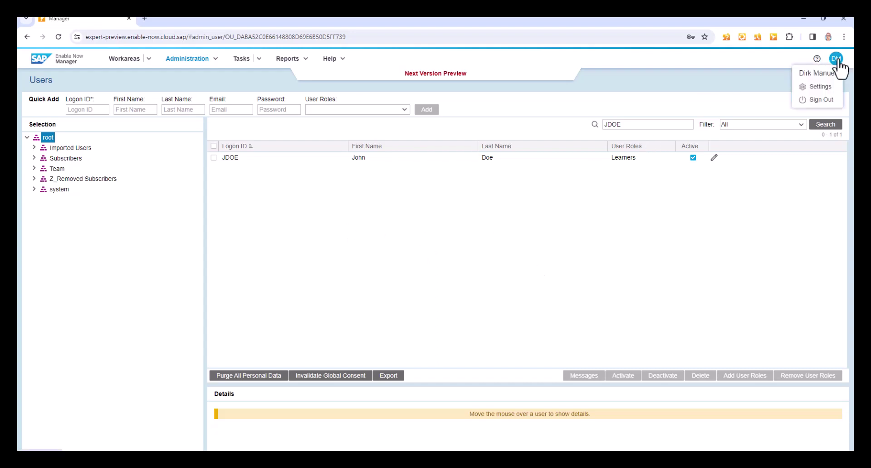
Step: Sign out of the administrator account, log in as the test user, and open the book's start link in a new tab
click(822, 101)
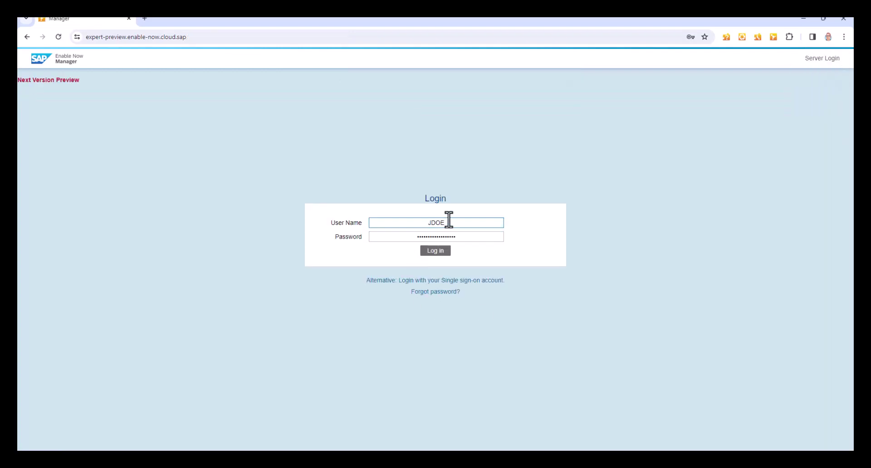
click(437, 251)
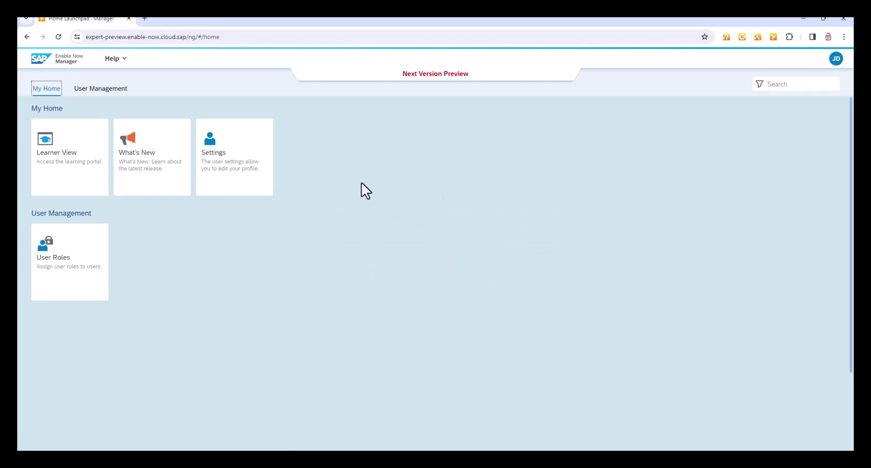
click(145, 18)
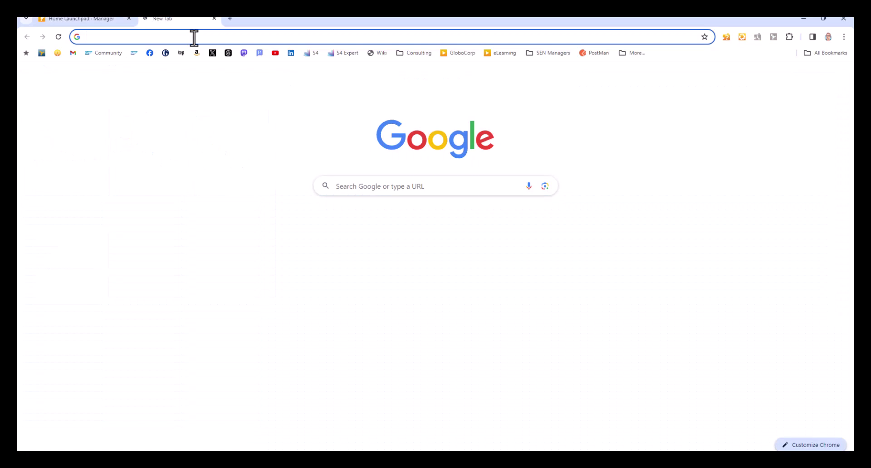
key(ctrl+v)
key(Return)
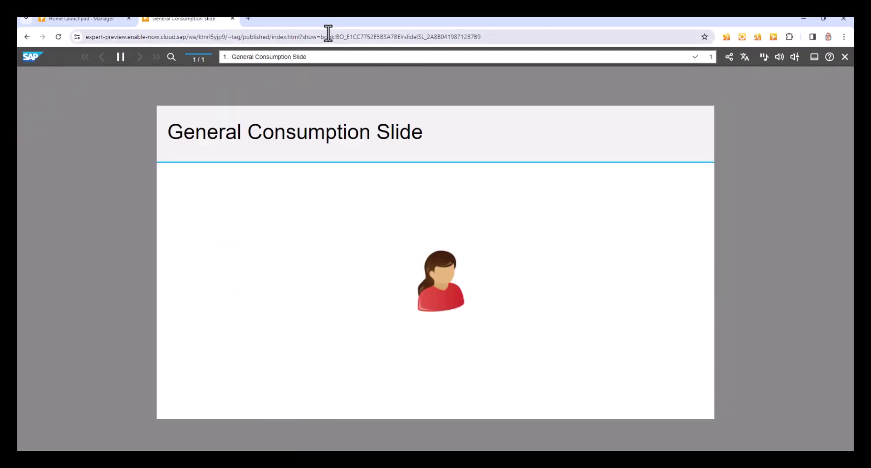
drag(320, 37, 334, 38)
click(196, 67)
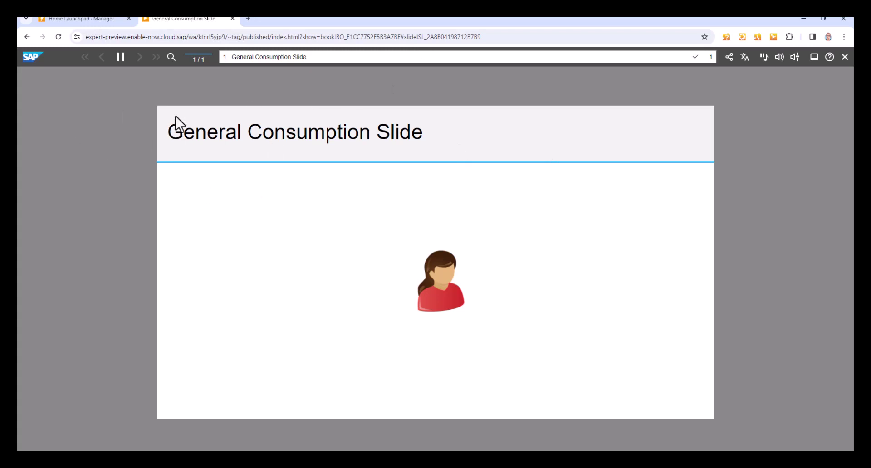
Step: Close the book player tab and switch from the test user back to the administrator account
click(232, 19)
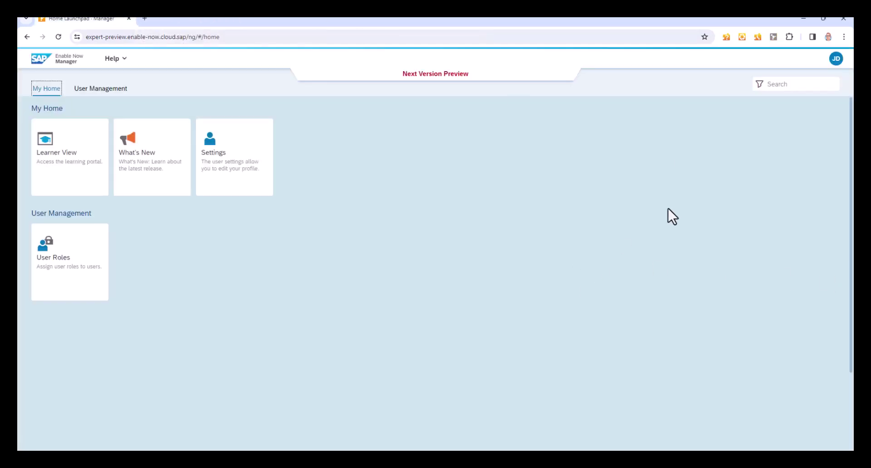
click(836, 58)
click(824, 103)
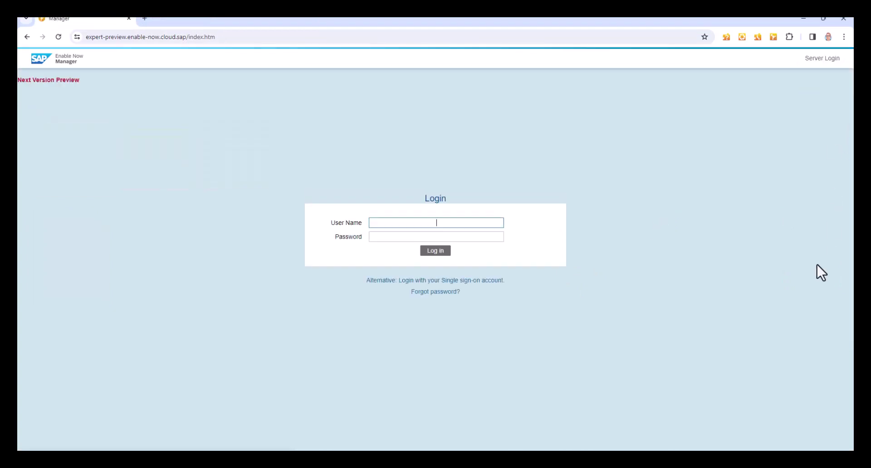
click(439, 252)
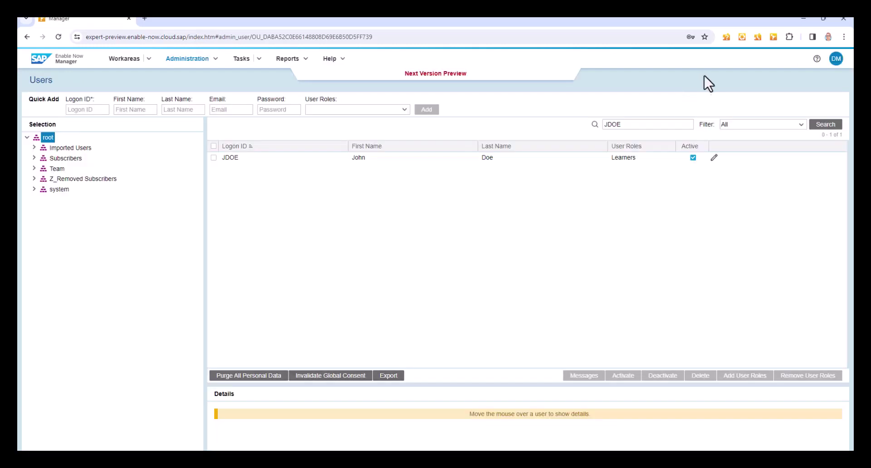
Step: Change the test user's role from Learners to Manager and save
click(719, 159)
click(714, 159)
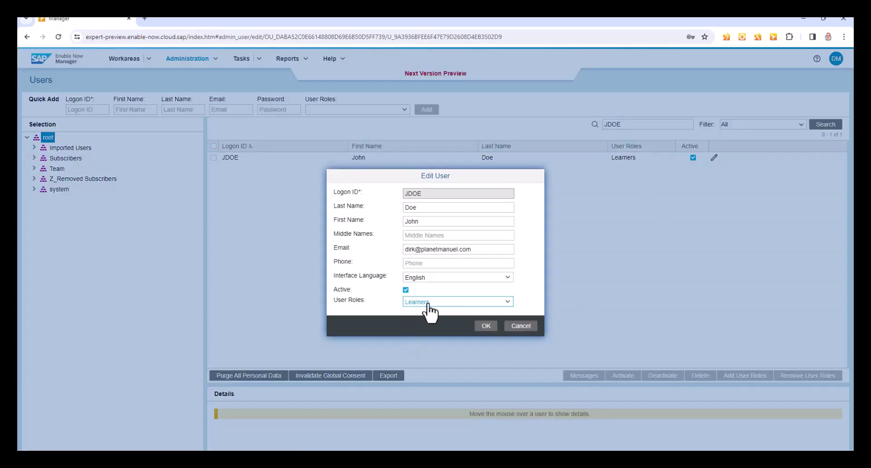
click(429, 302)
click(429, 354)
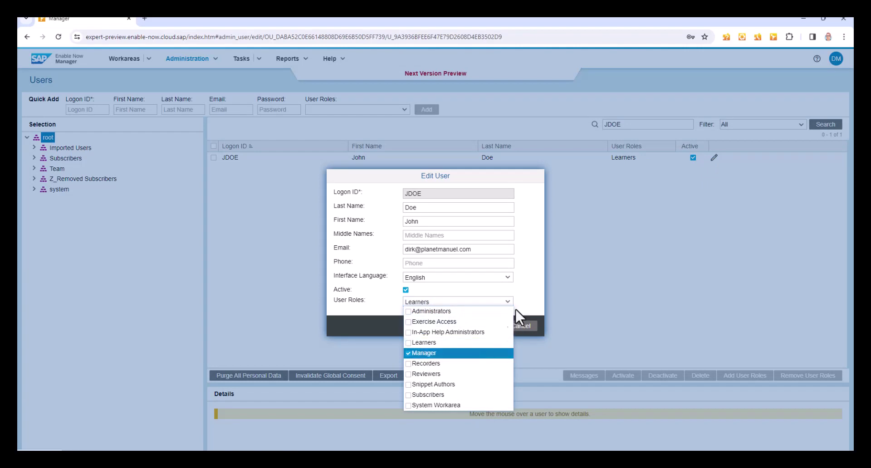
click(496, 303)
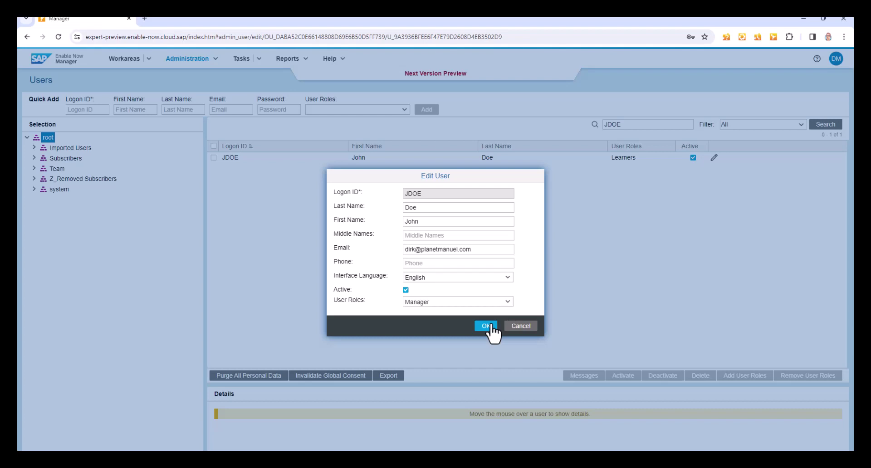
click(490, 326)
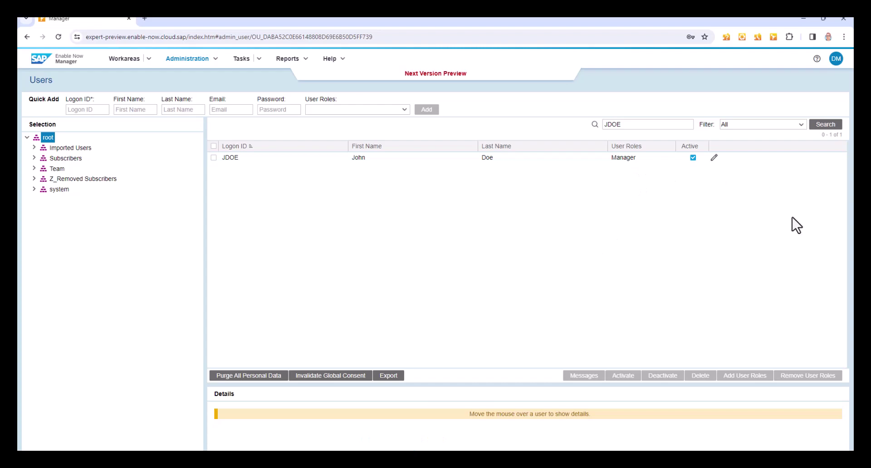
Step: Sign in again as the test user and load the book's start link in a new tab, now showing page 1 of 2
click(838, 62)
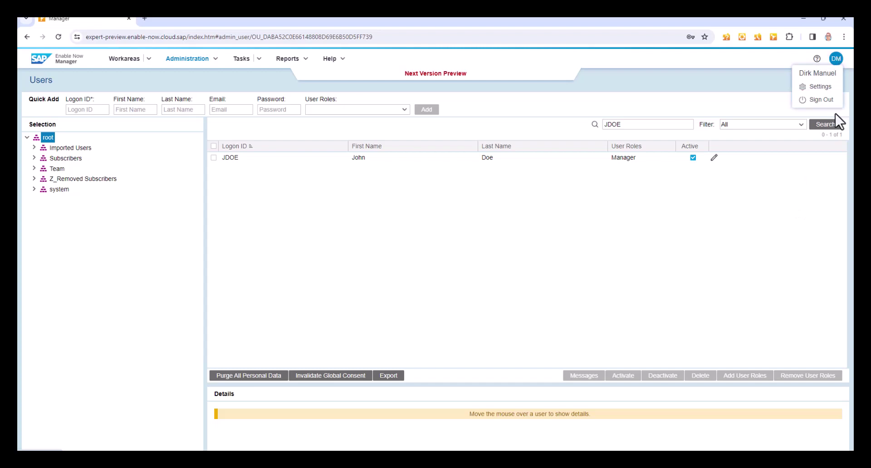
click(830, 101)
click(447, 251)
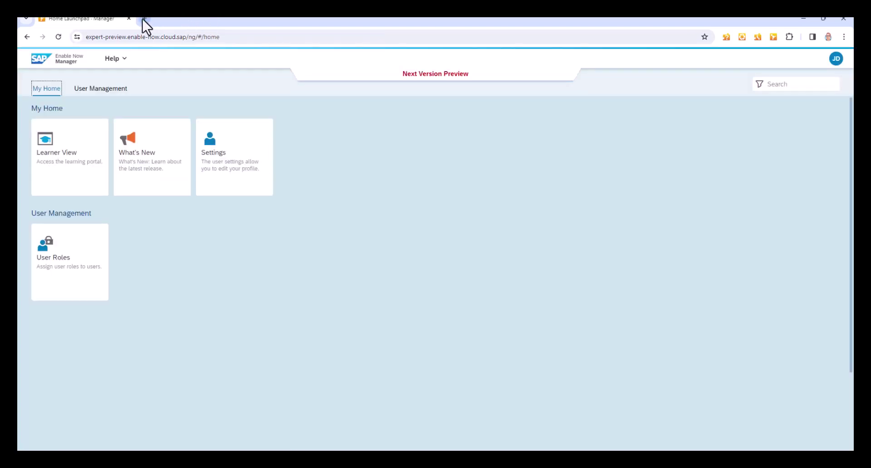
click(143, 19)
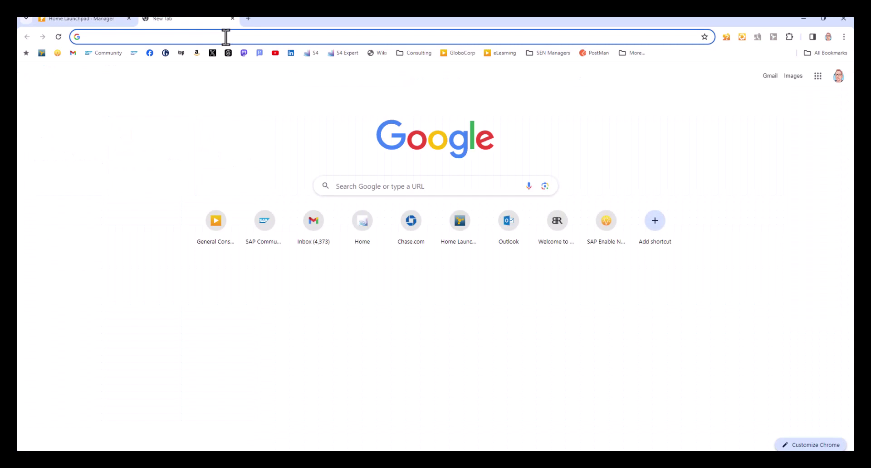
text(expert-preview.enable-now.cloud.sap/wa/ktnrl5yjp9/~tag/published/index.html?show=book!BO_E1CC7752E5B3A7BE)
key(Return)
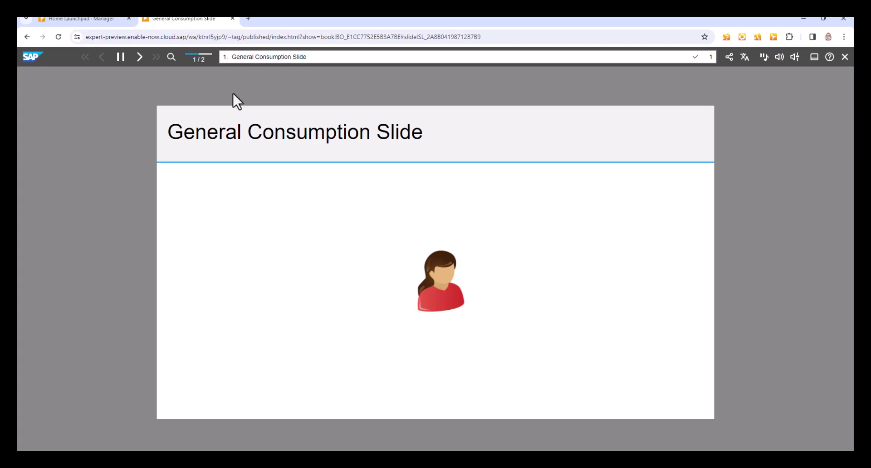
Step: Advance the book player to page 2 of 2, the For Managers' Eyes Only slide
click(140, 57)
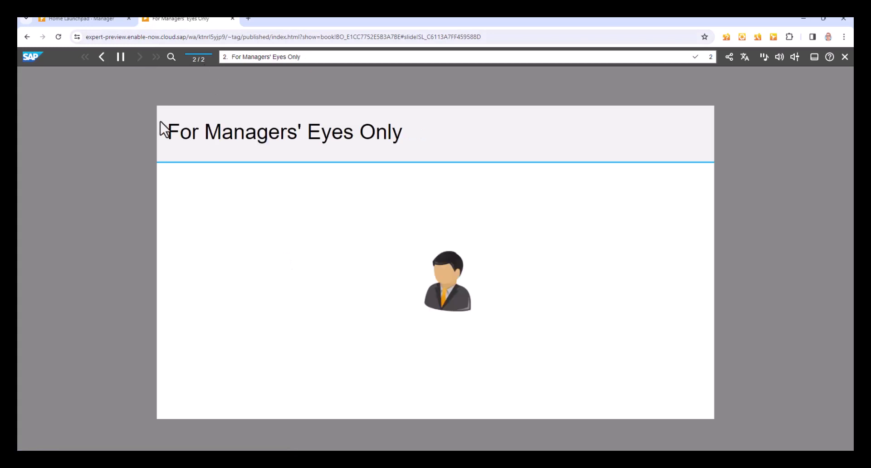